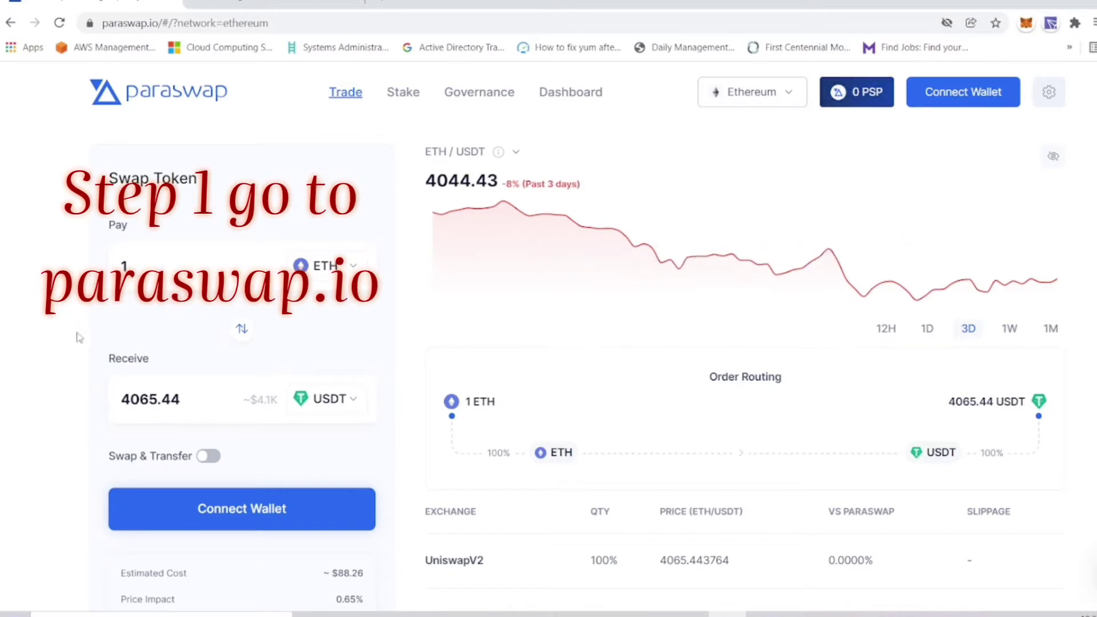
# Reload the page, then unlock MetaMask with the wallet password to show 6.192 MATIC on Matic
pyautogui.moveTo(194, 279)
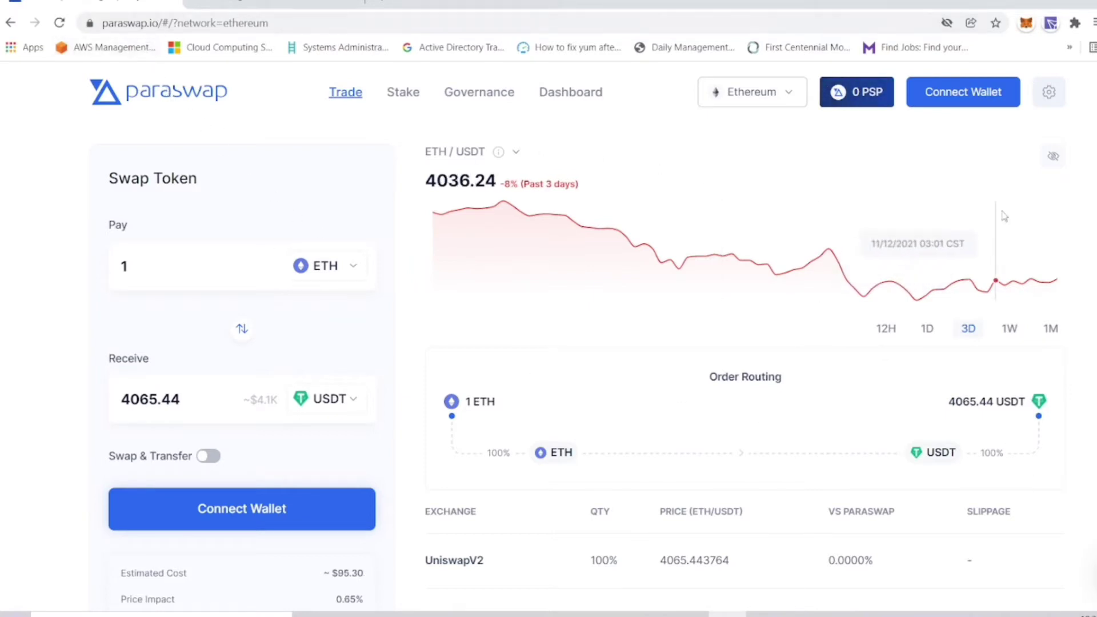
pyautogui.click(1026, 24)
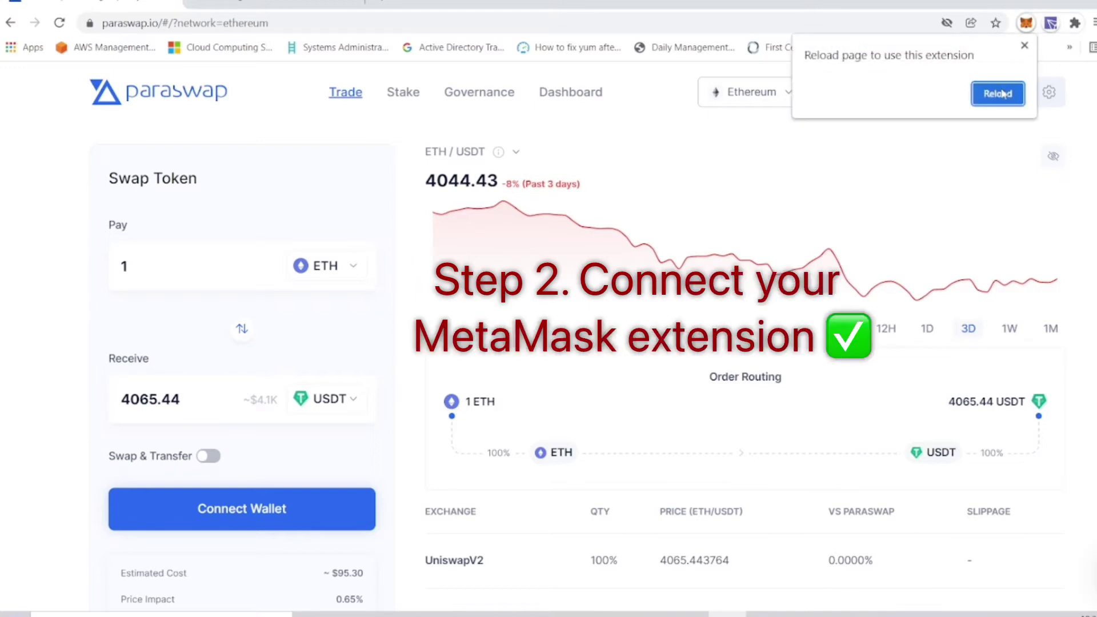
pyautogui.click(1003, 93)
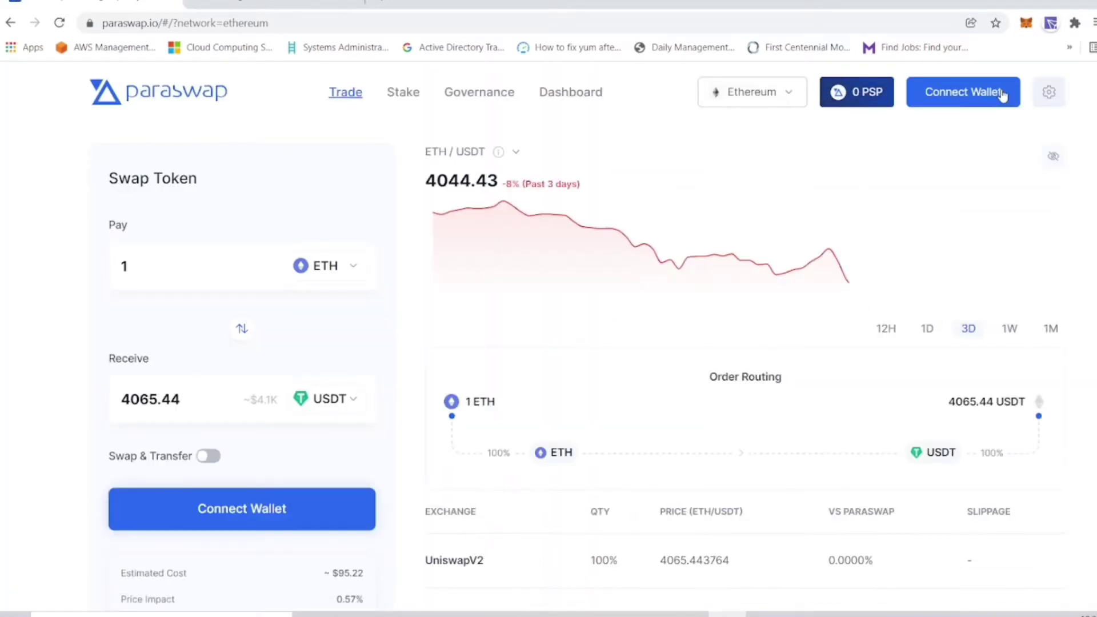
pyautogui.click(966, 104)
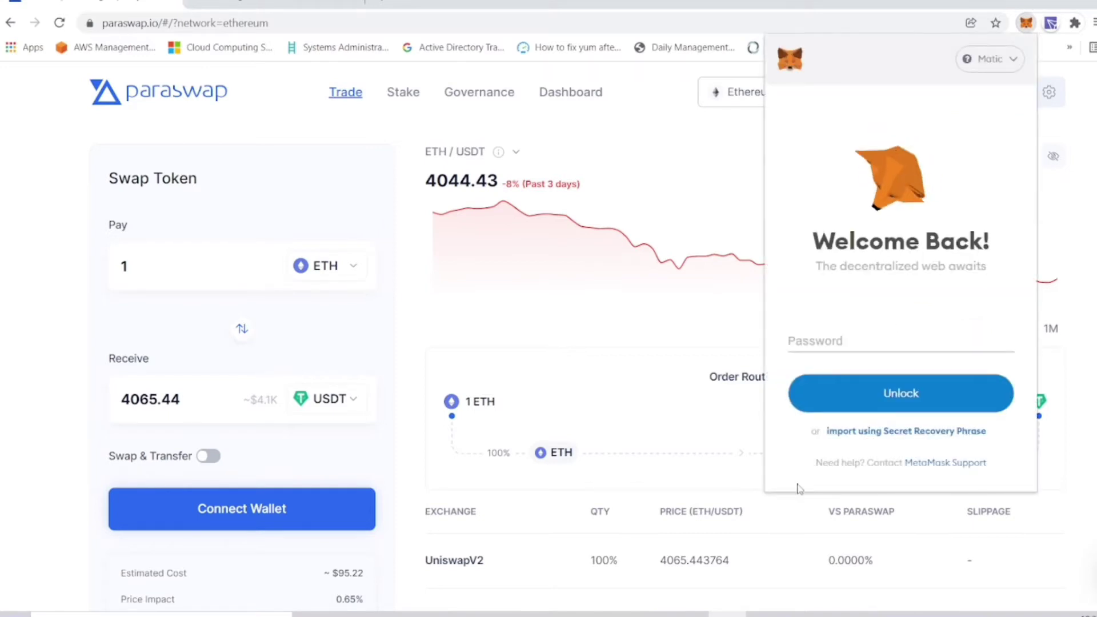
pyautogui.click(818, 345)
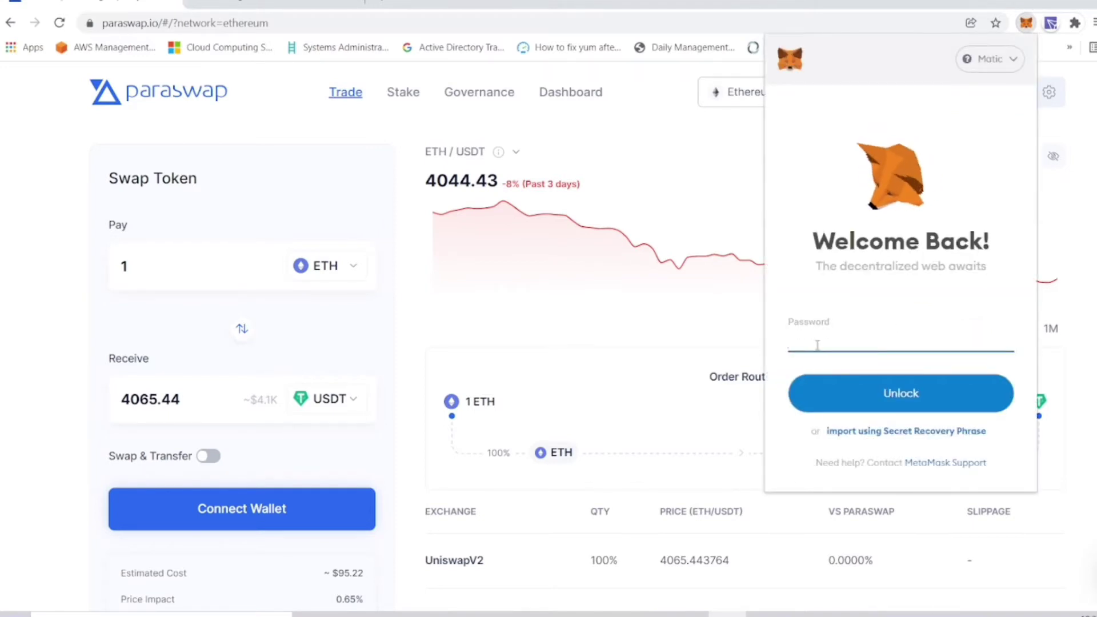
pyautogui.write('••••')
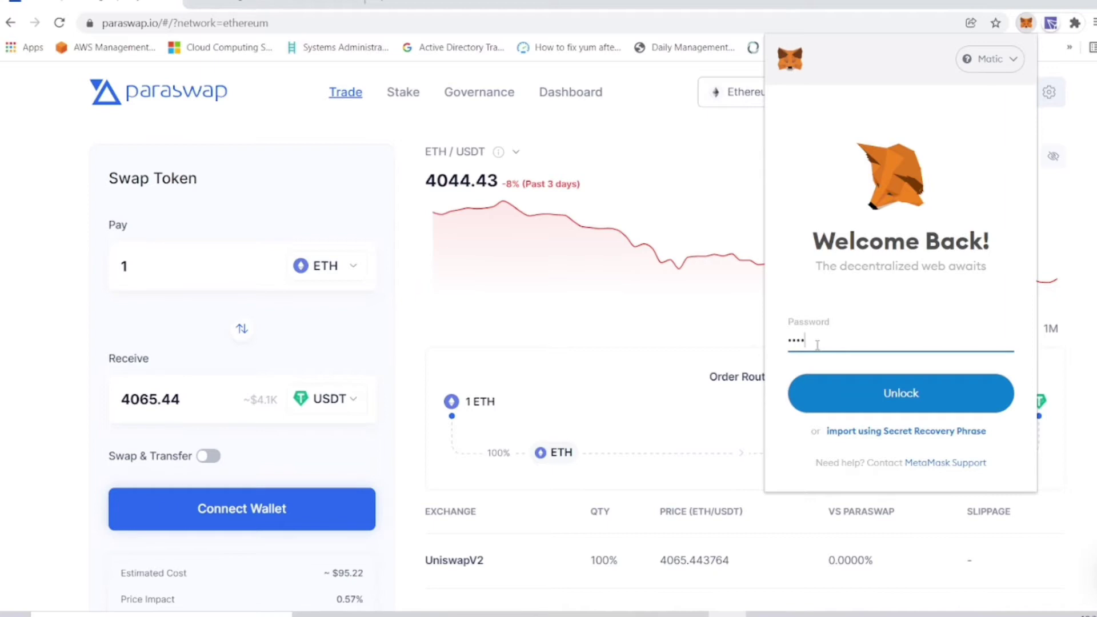
pyautogui.write('•••')
pyautogui.click(836, 401)
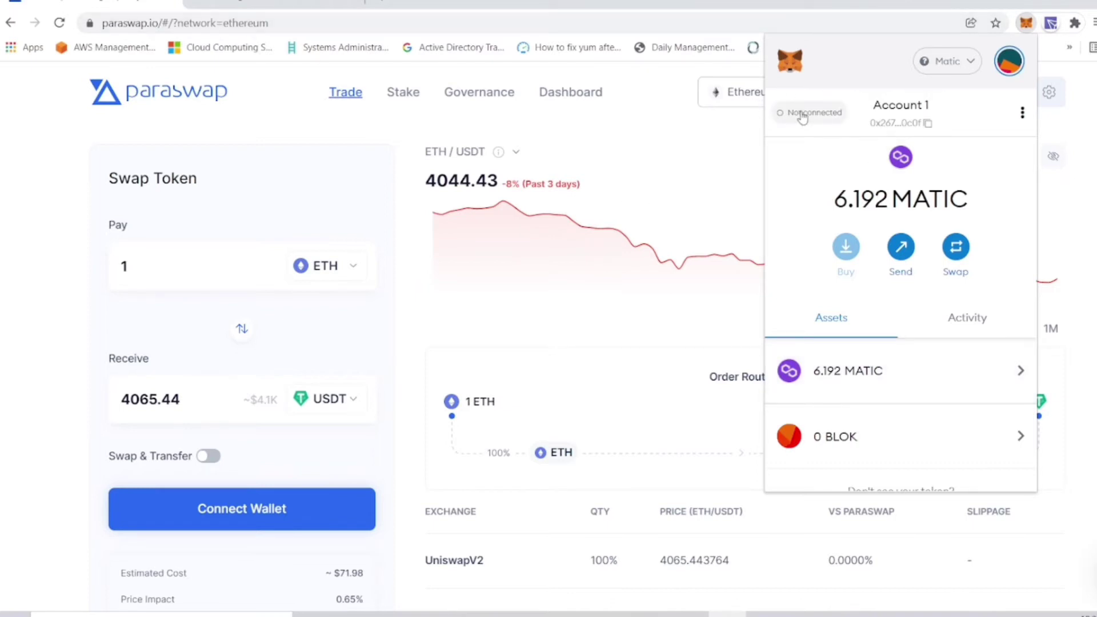
# Connect the MetaMask account to ParaSwap on Polygon, approving the connection in the popup
pyautogui.click(1026, 23)
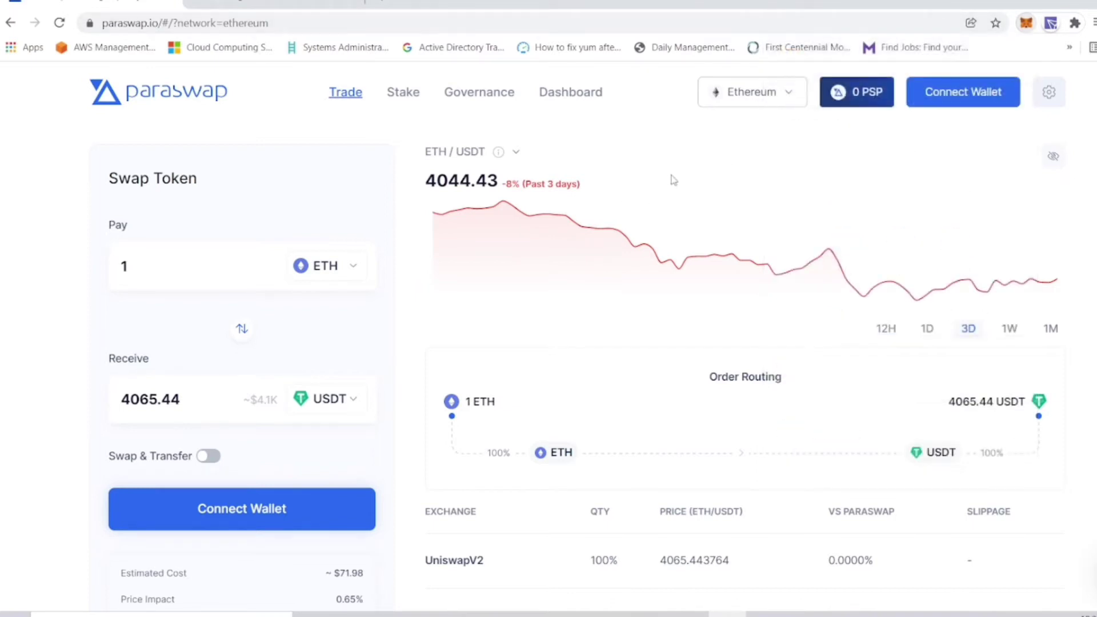
pyautogui.click(966, 96)
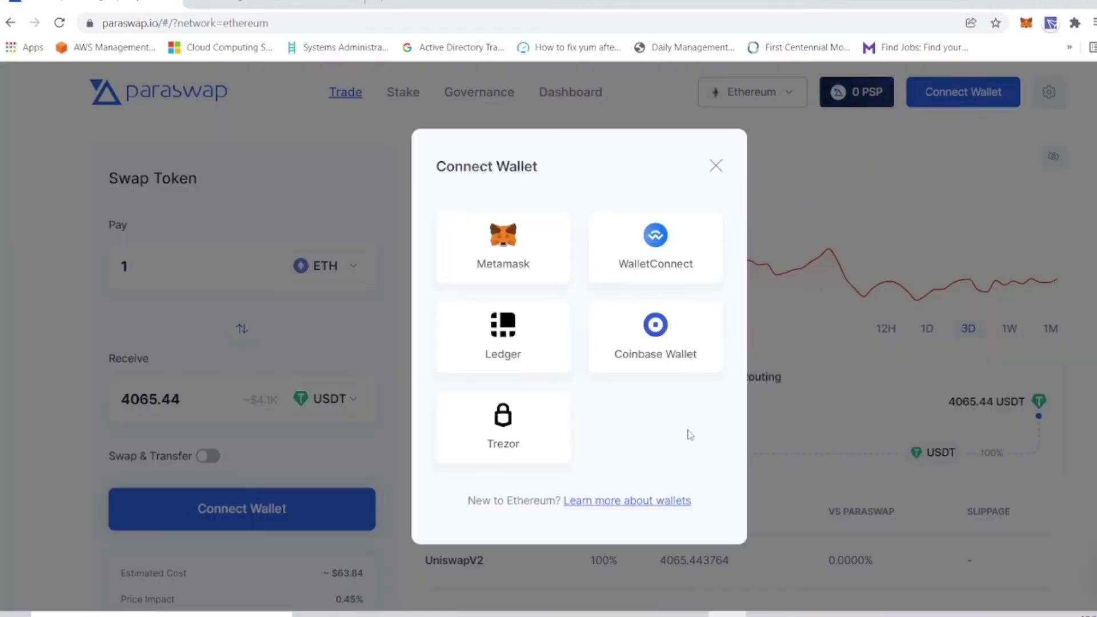
pyautogui.click(518, 251)
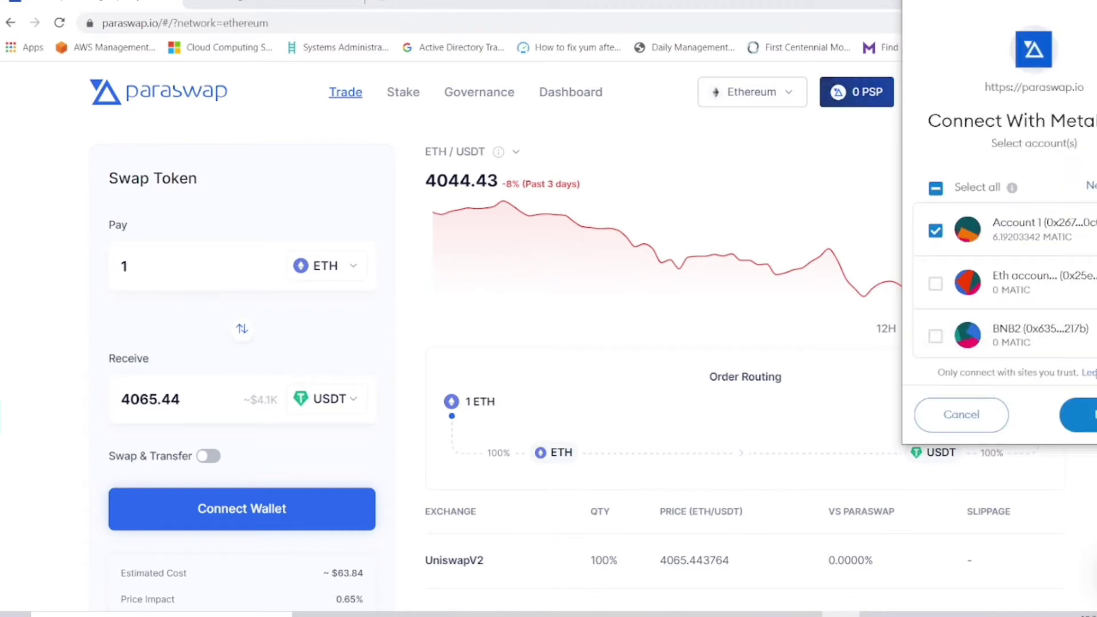
pyautogui.press('Return')
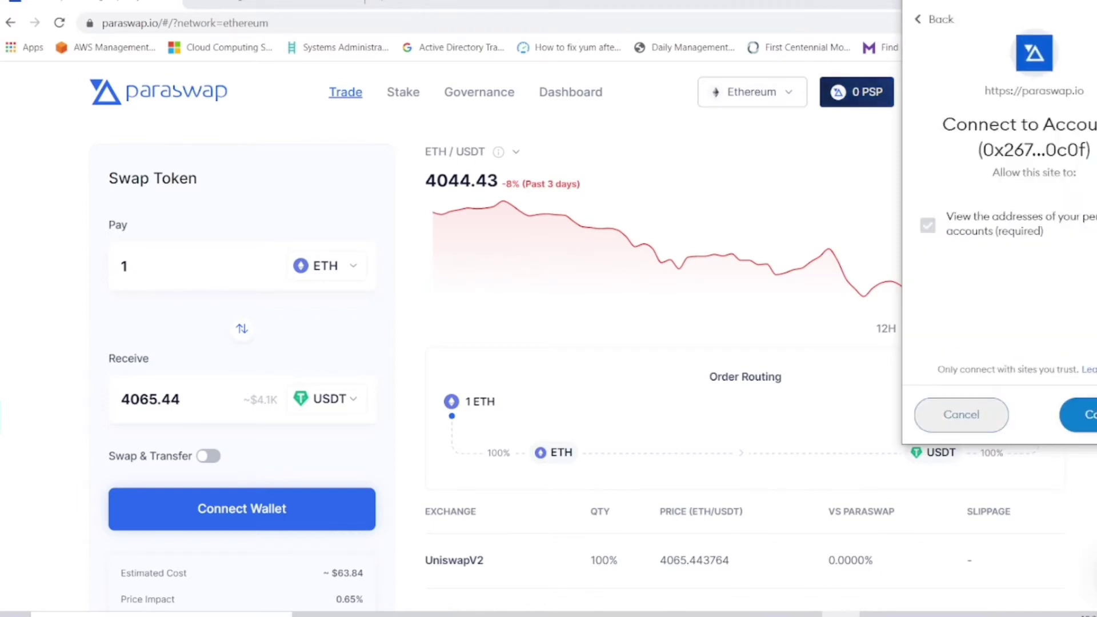
pyautogui.press('Return')
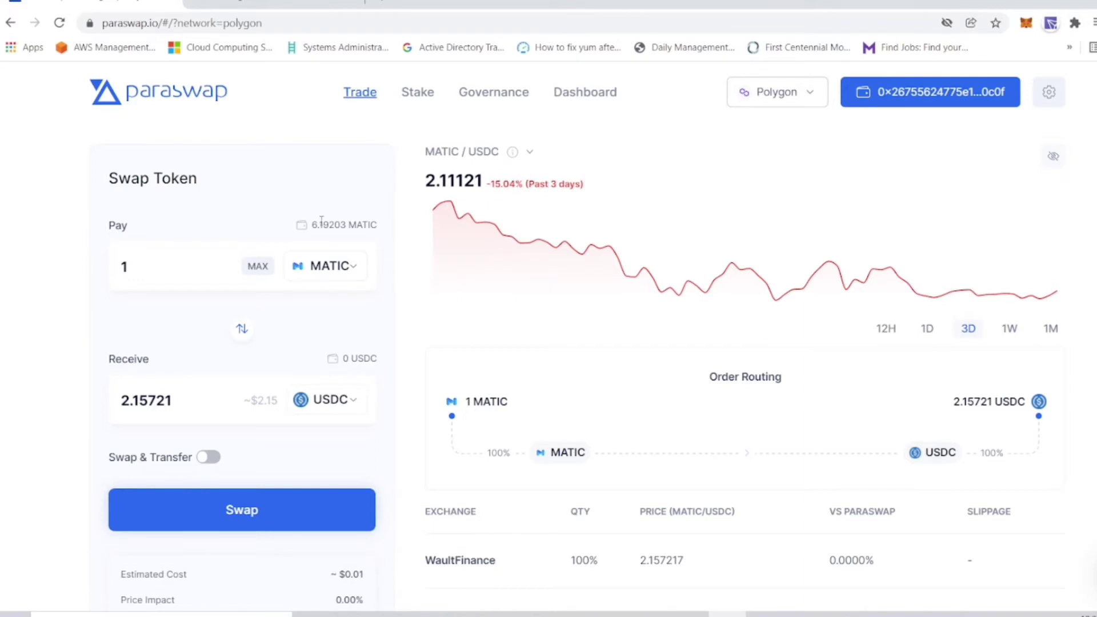
# Point out the available MATIC balance and choose USDT as the token to receive
pyautogui.moveTo(311, 224); pyautogui.dragTo(346, 224)
pyautogui.click(376, 218)
pyautogui.click(347, 403)
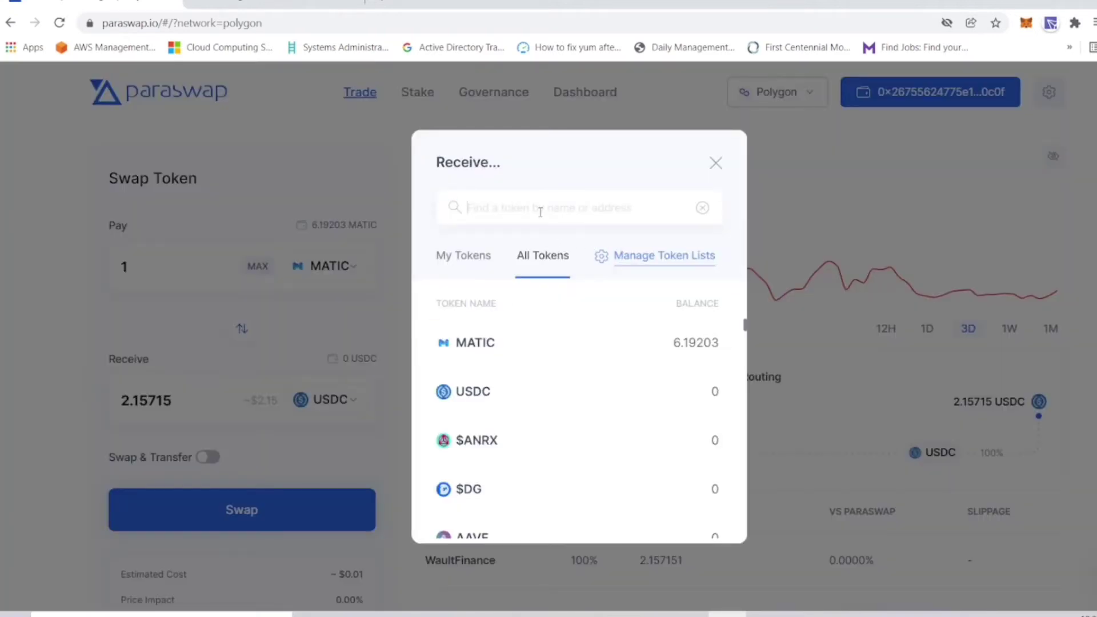
pyautogui.write('u')
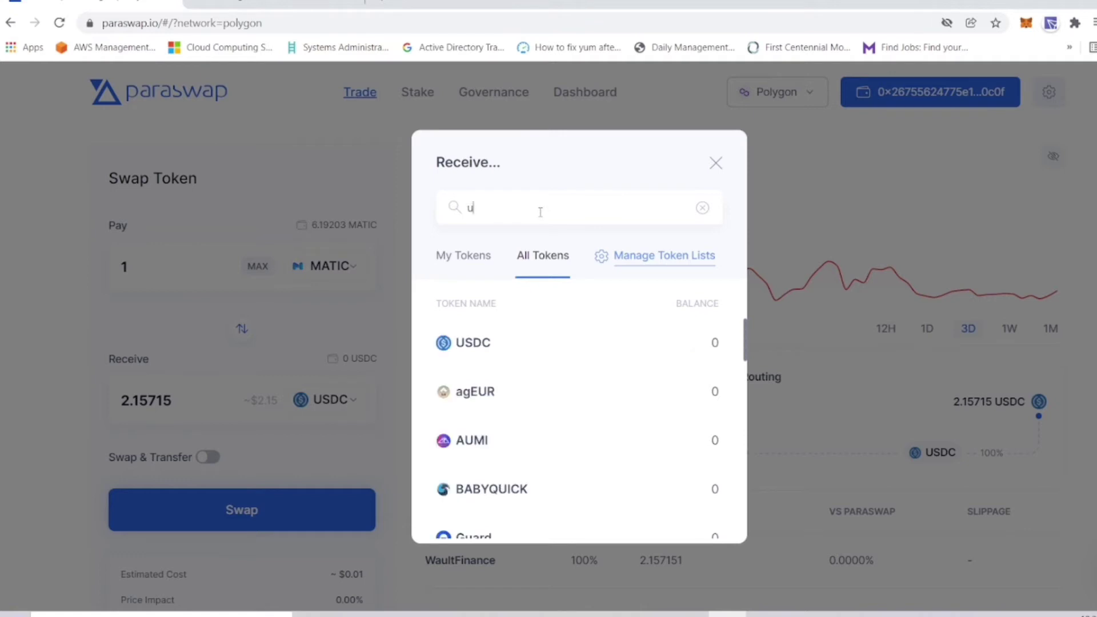
pyautogui.write('sdt')
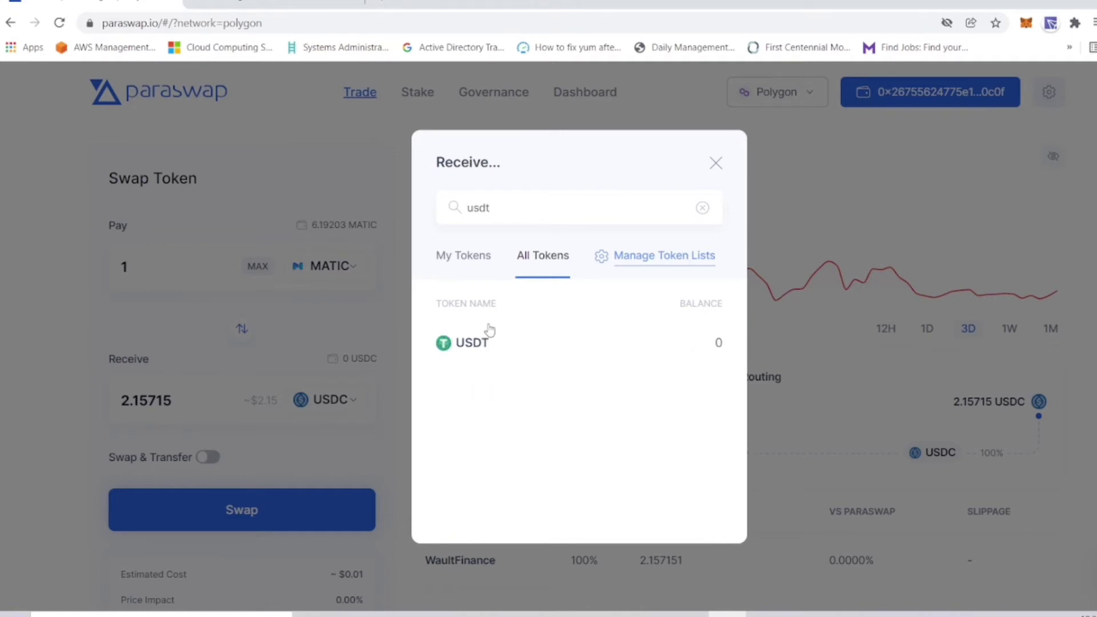
pyautogui.click(472, 351)
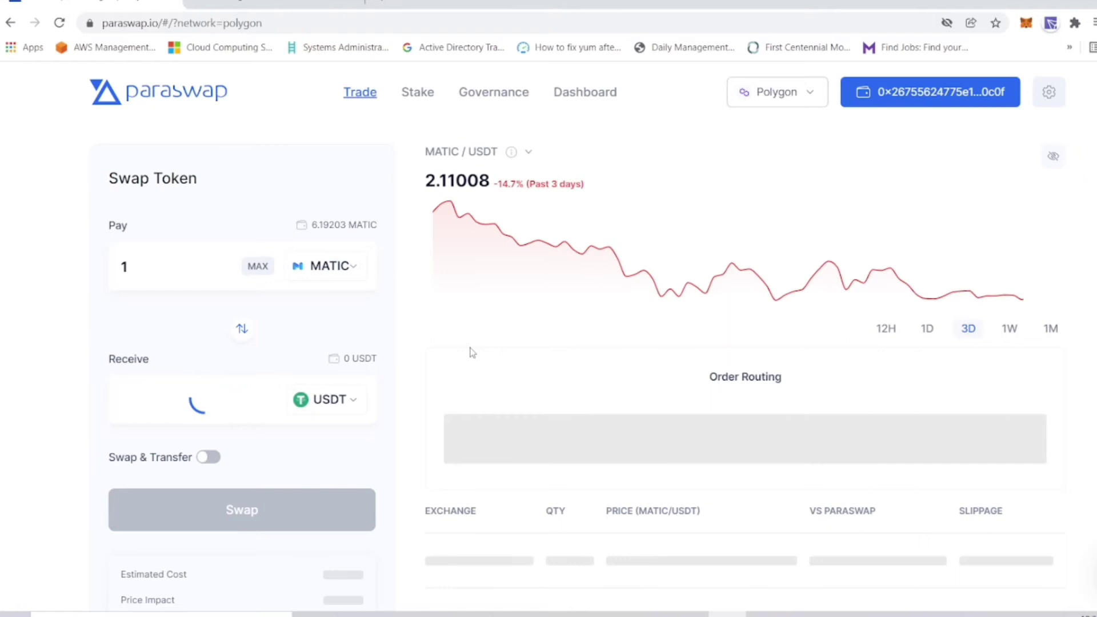
# Change the MATIC pay amount from 1 to 4
pyautogui.click(164, 262)
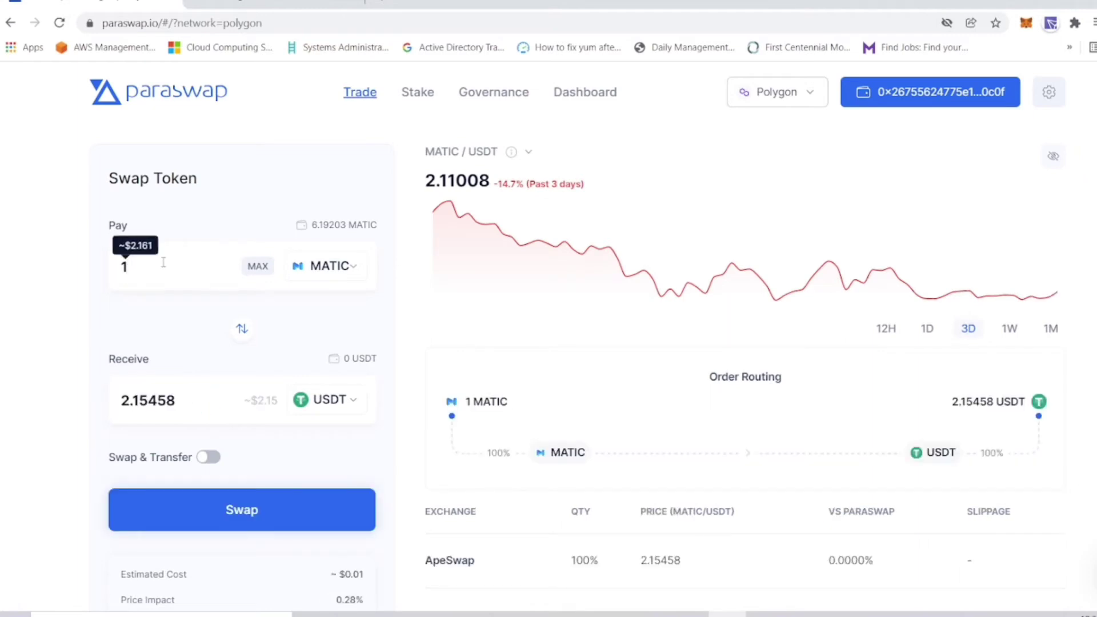
pyautogui.press('BackSpace')
pyautogui.write('4')
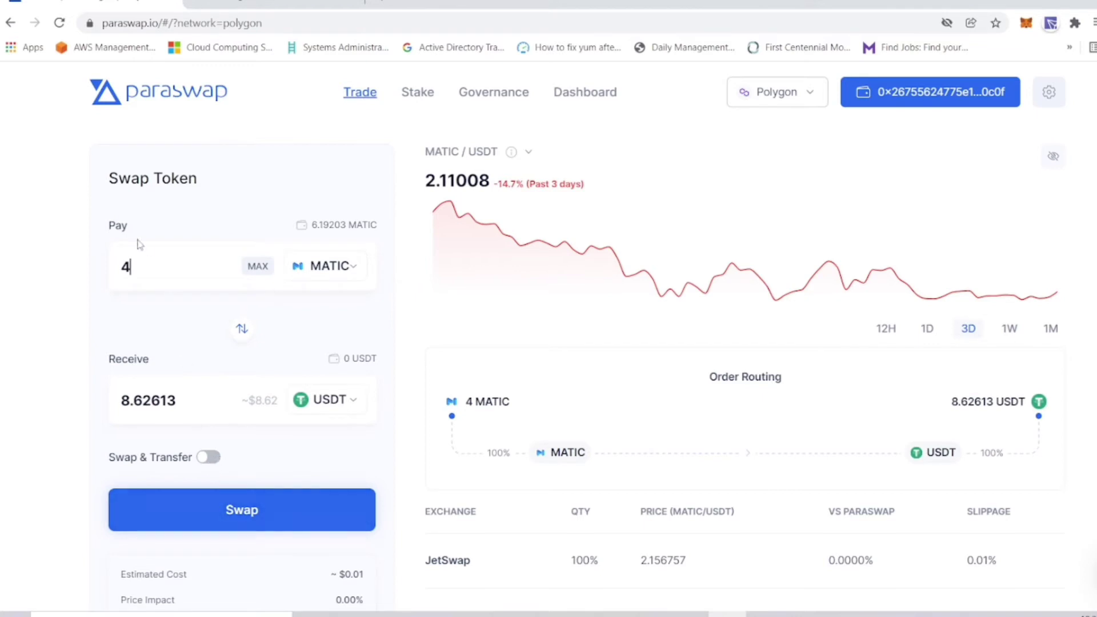
# Swap 4 MATIC for USDT with 0.5% max slippage, accepting the price drop and approving in MetaMask
pyautogui.click(222, 517)
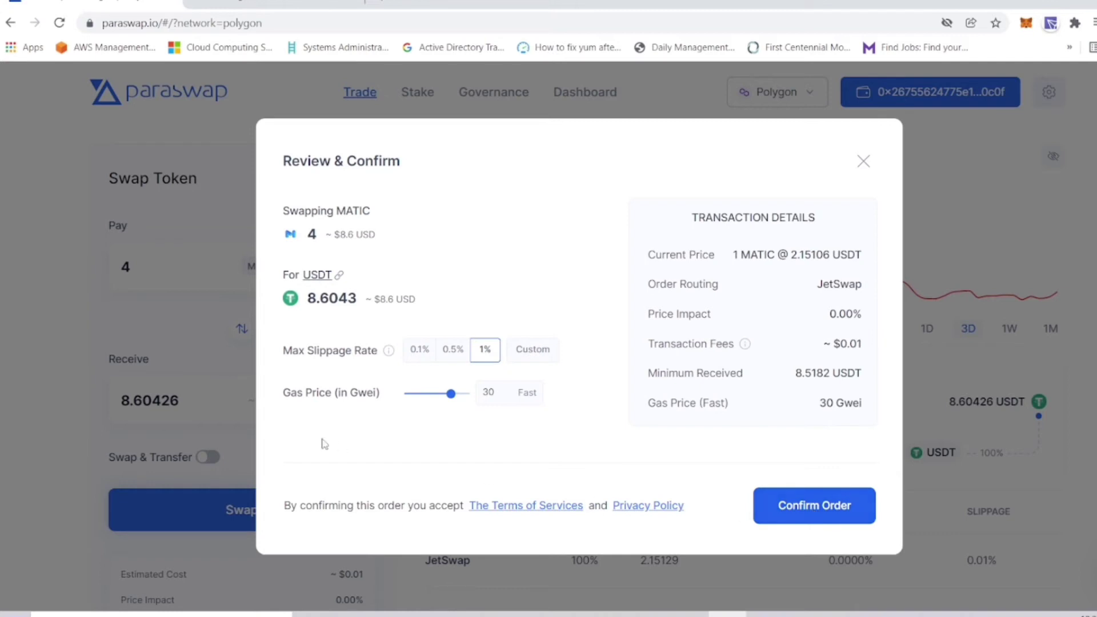
pyautogui.click(451, 353)
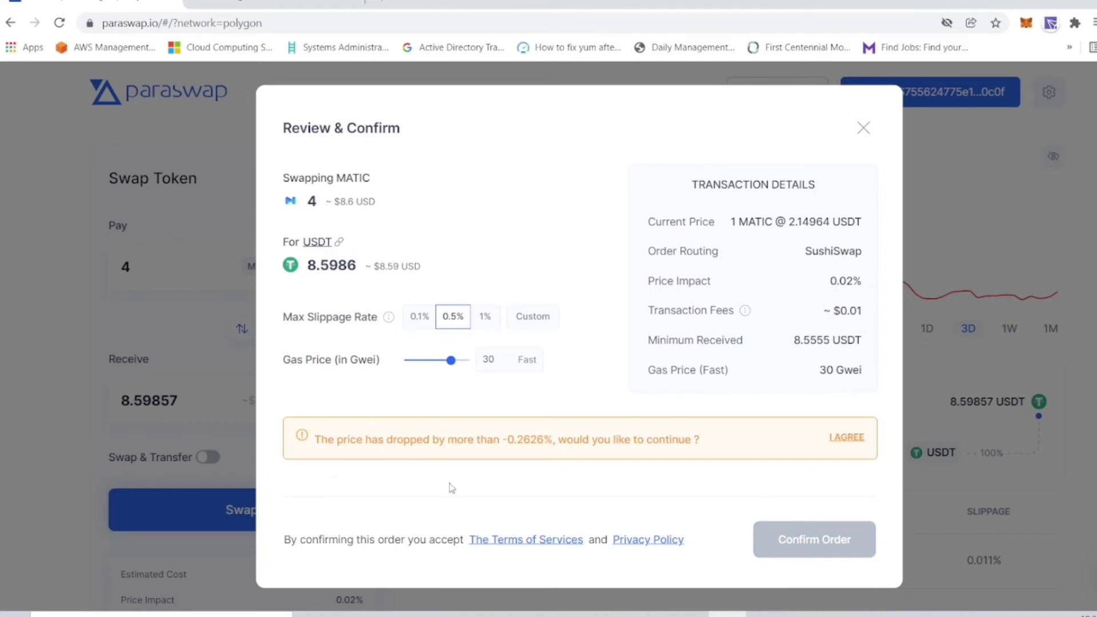
pyautogui.click(840, 438)
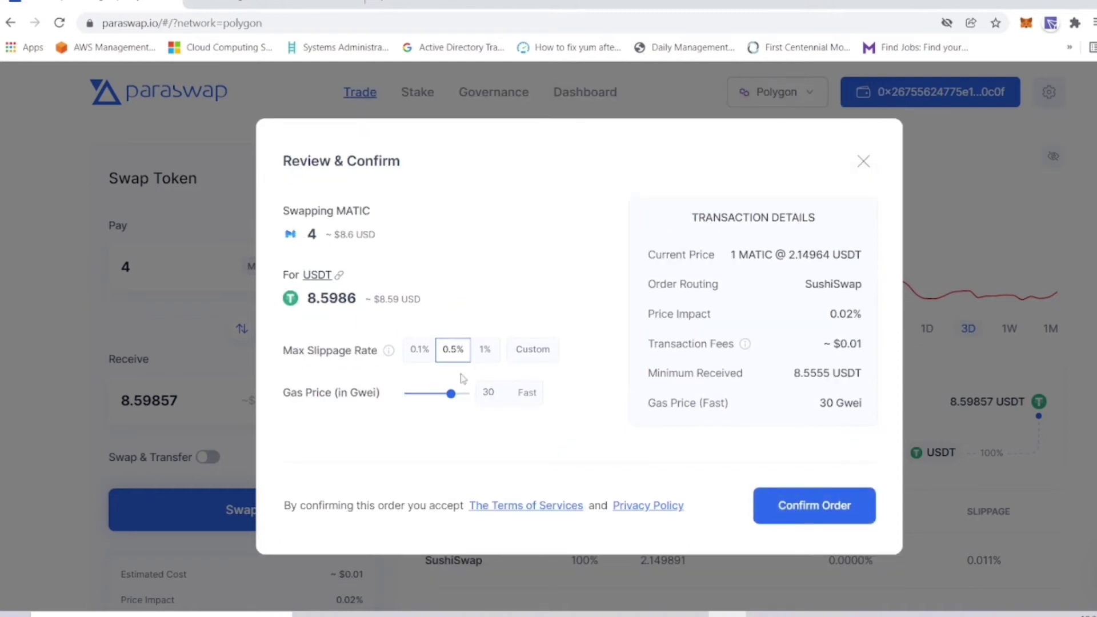
pyautogui.click(801, 506)
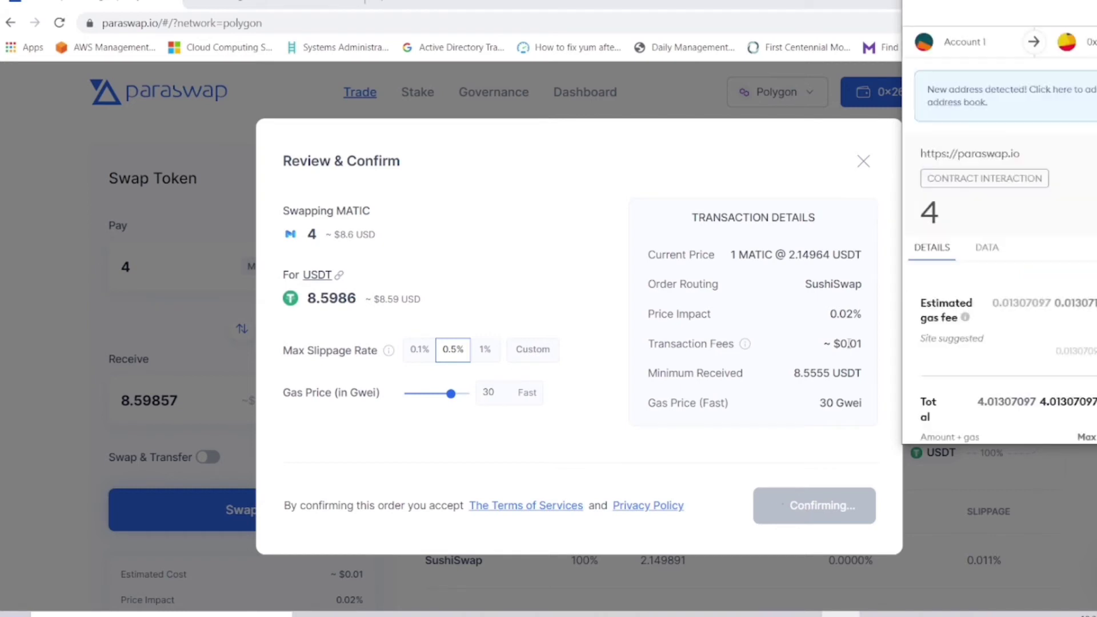
pyautogui.scroll(-2, 1062, 346)
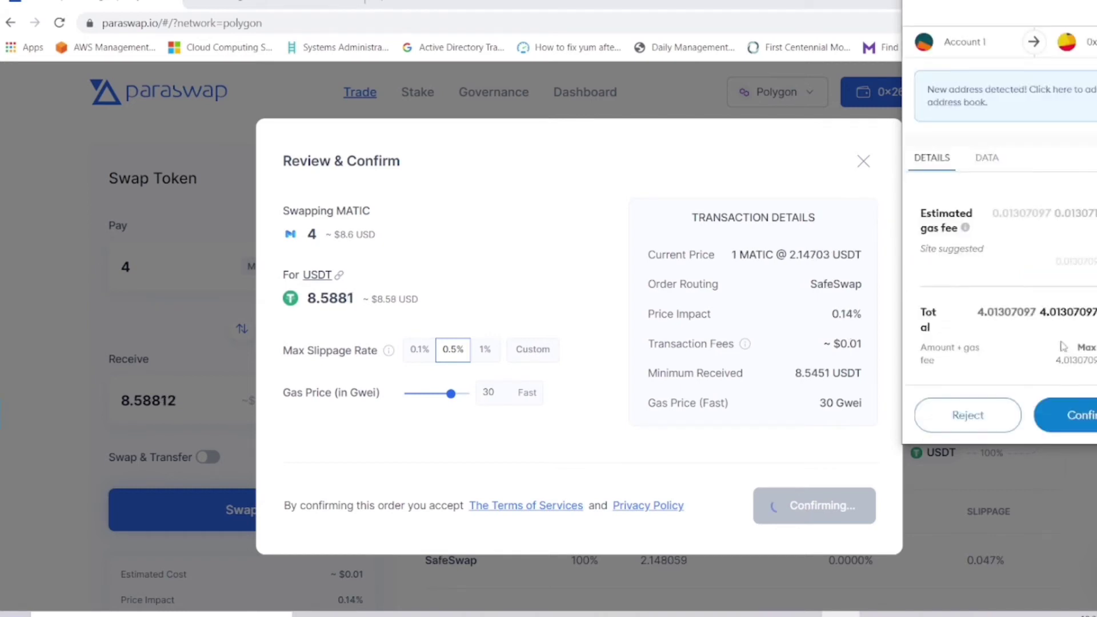
pyautogui.click(1074, 419)
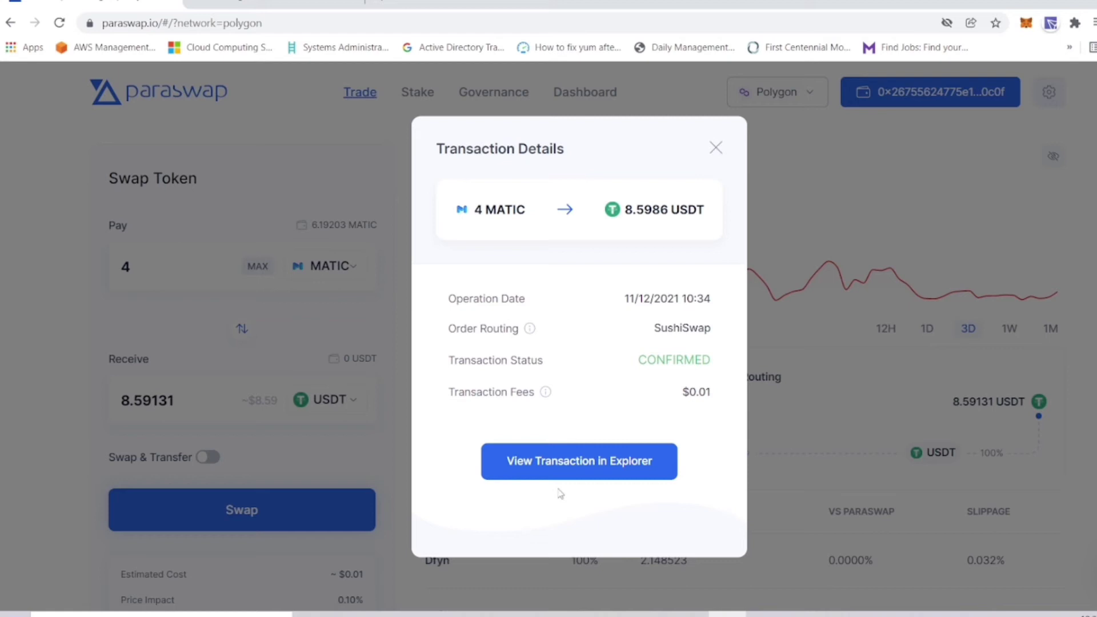
# Close the swap's transaction details and review MetaMask's activity list
pyautogui.click(714, 150)
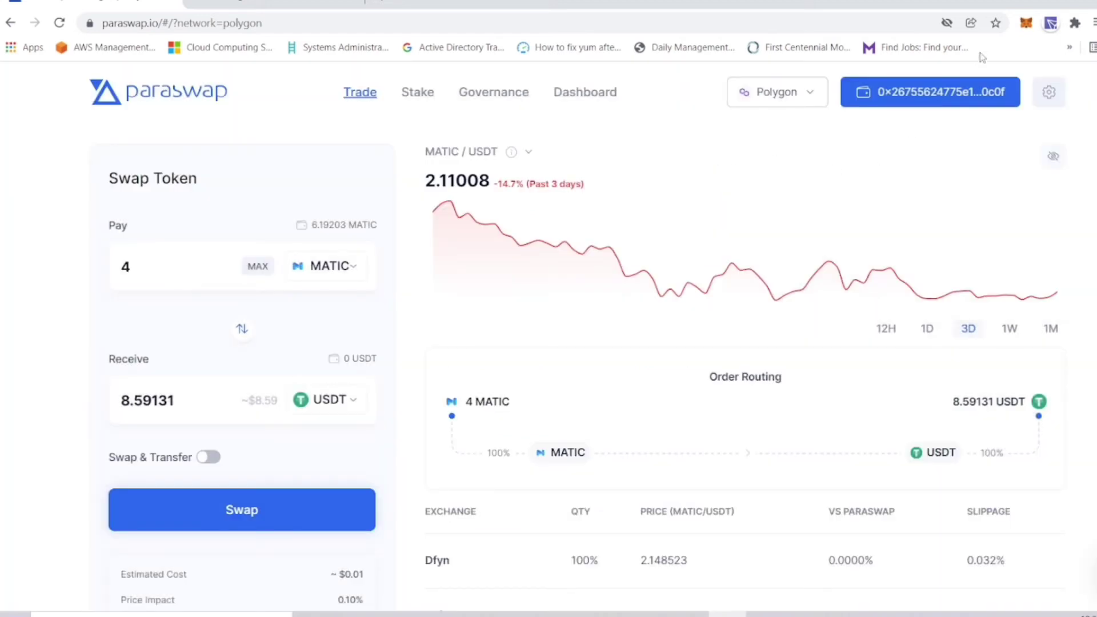
pyautogui.click(1025, 25)
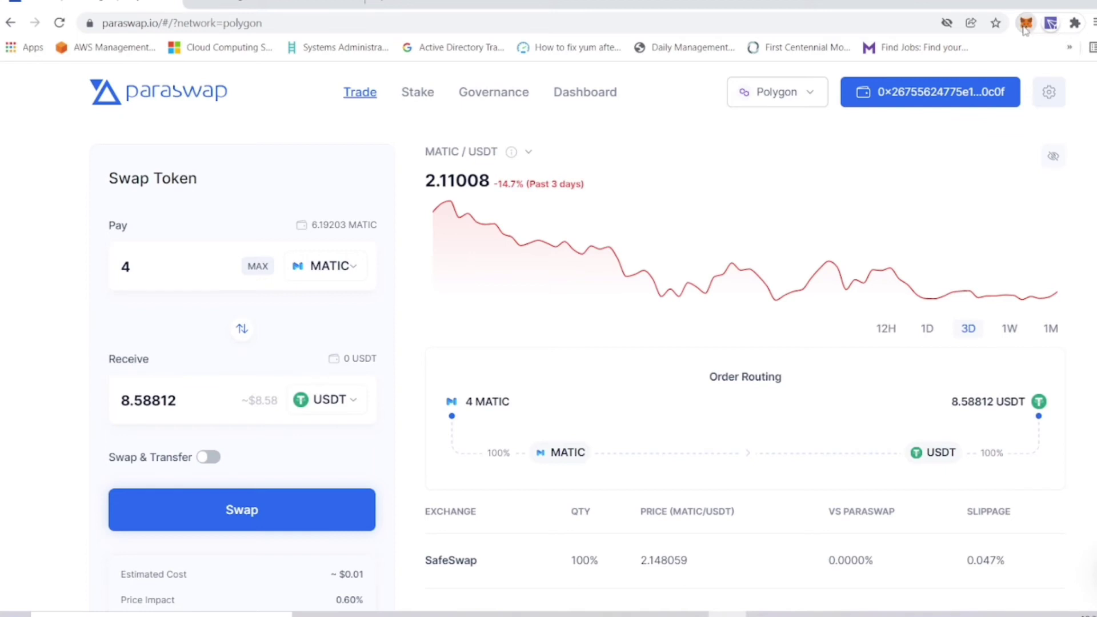
pyautogui.click(1025, 26)
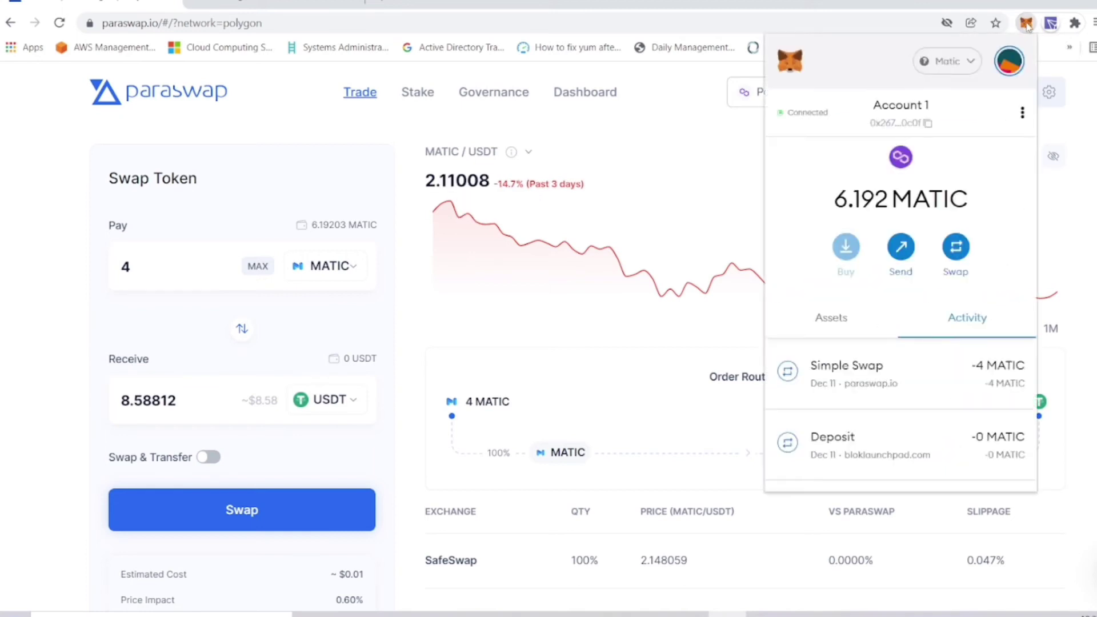
pyautogui.scroll(-2, 891, 338)
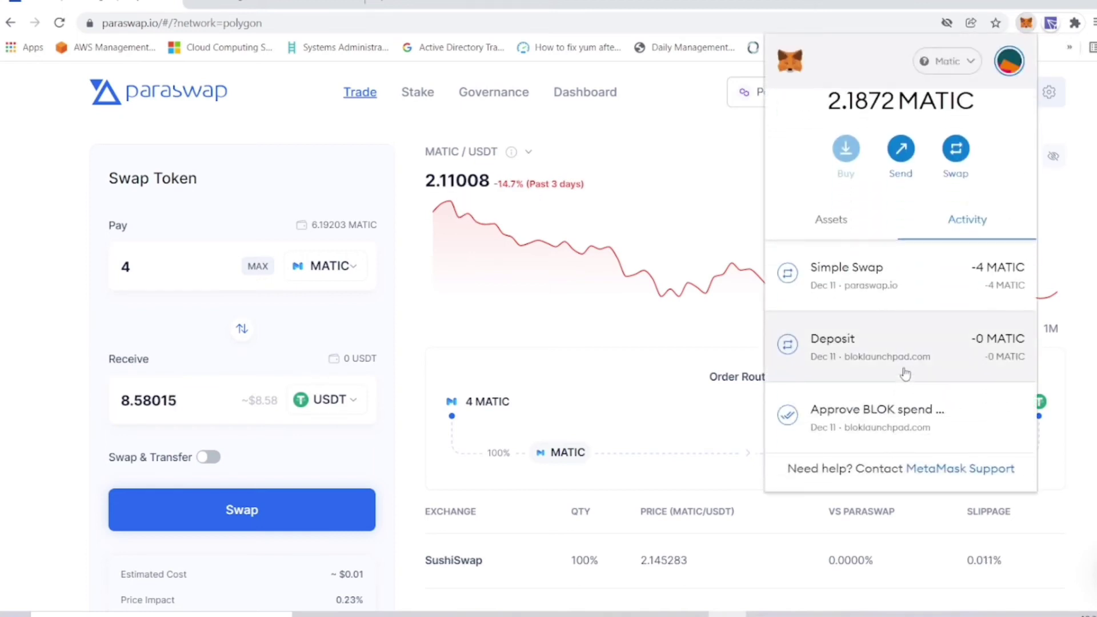
pyautogui.scroll(2, 905, 374)
# Check MetaMask's assets (2.1872 MATIC, no USDT), then switch to CoinMarketCap's Tether page
pyautogui.click(828, 341)
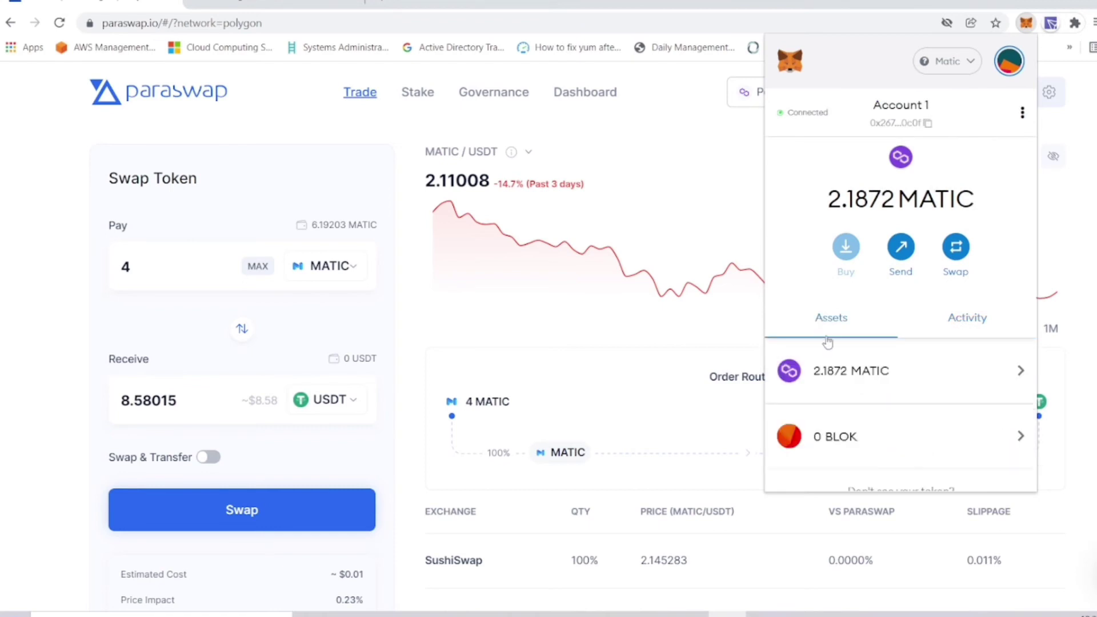
pyautogui.scroll(-2, 886, 429)
pyautogui.scroll(2, 885, 421)
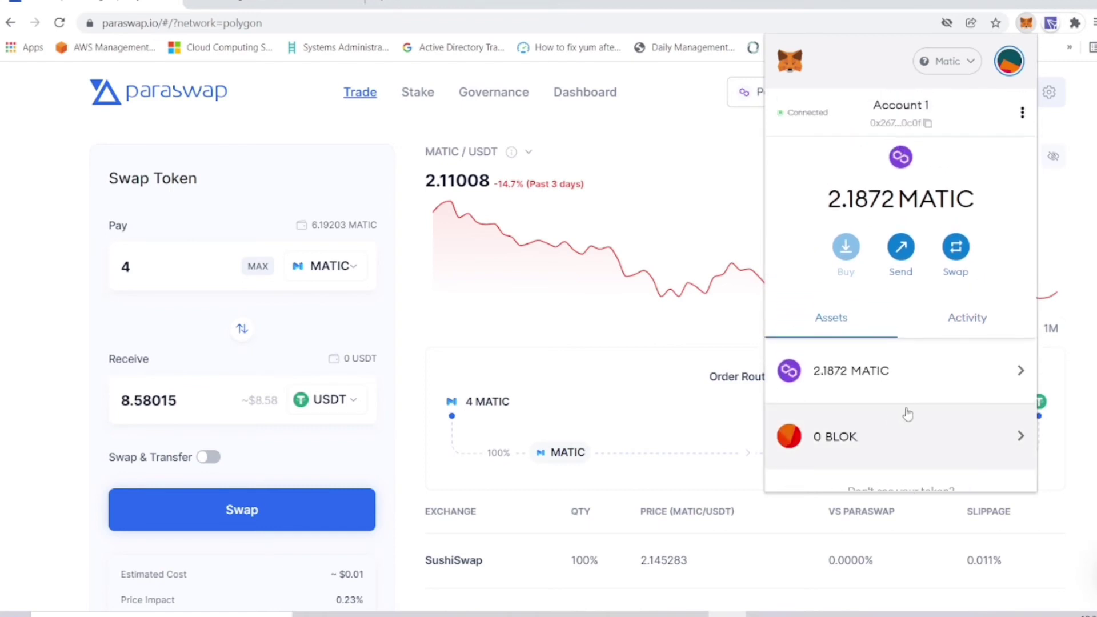
pyautogui.scroll(-2, 907, 414)
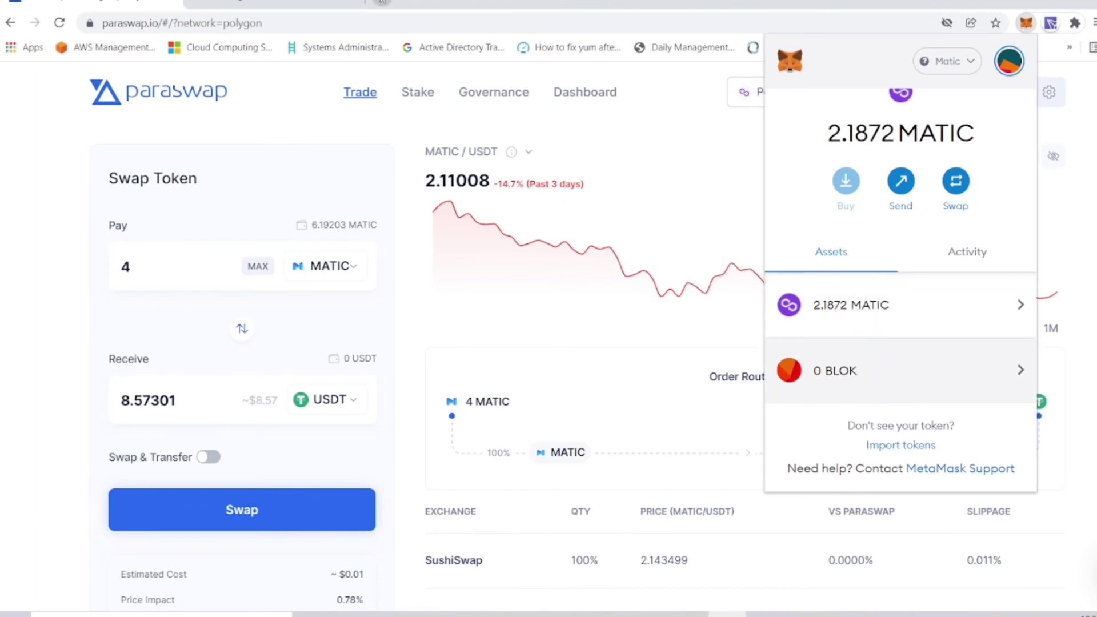
pyautogui.click(392, 5)
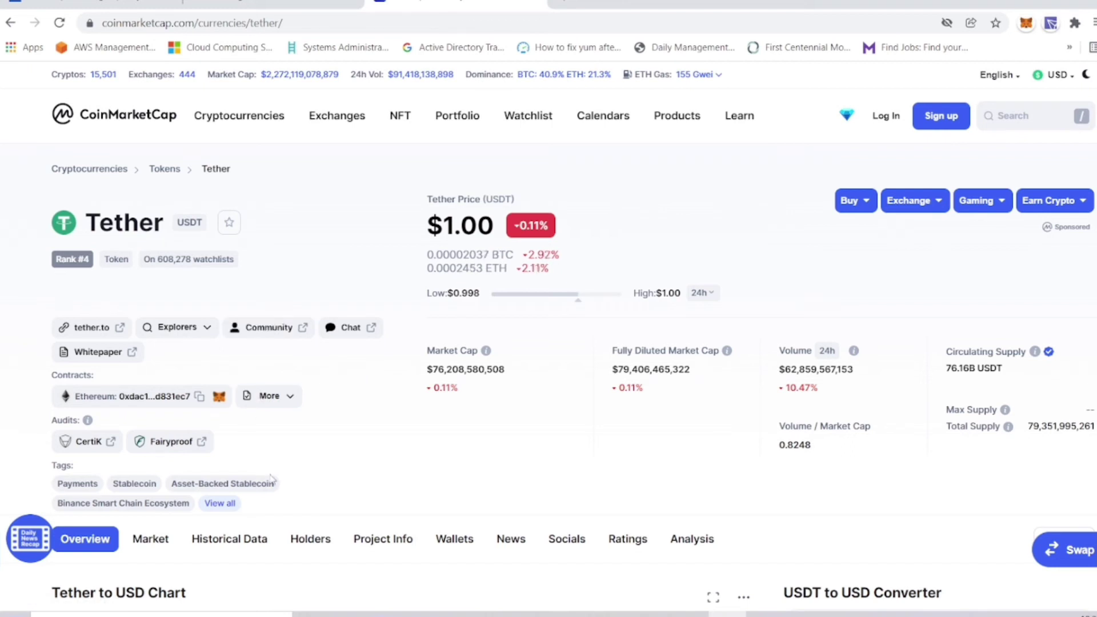
# Copy Tether's Polygon contract address from CoinMarketCap's contracts list and return to ParaSwap
pyautogui.click(177, 327)
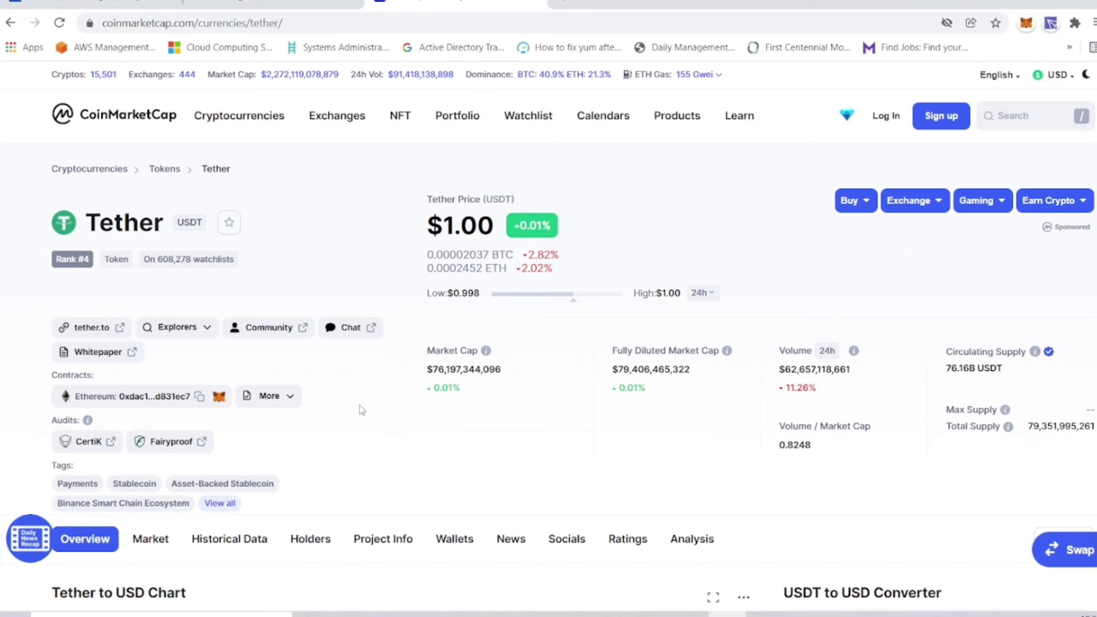
pyautogui.click(284, 396)
pyautogui.scroll(-6, 281, 273)
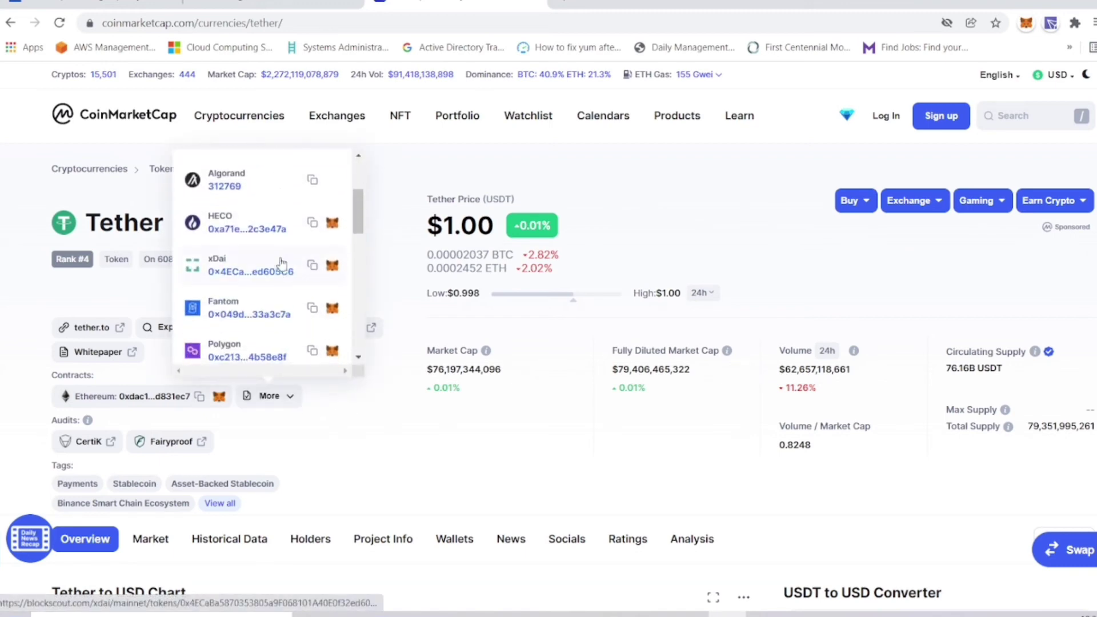
pyautogui.scroll(3, 291, 334)
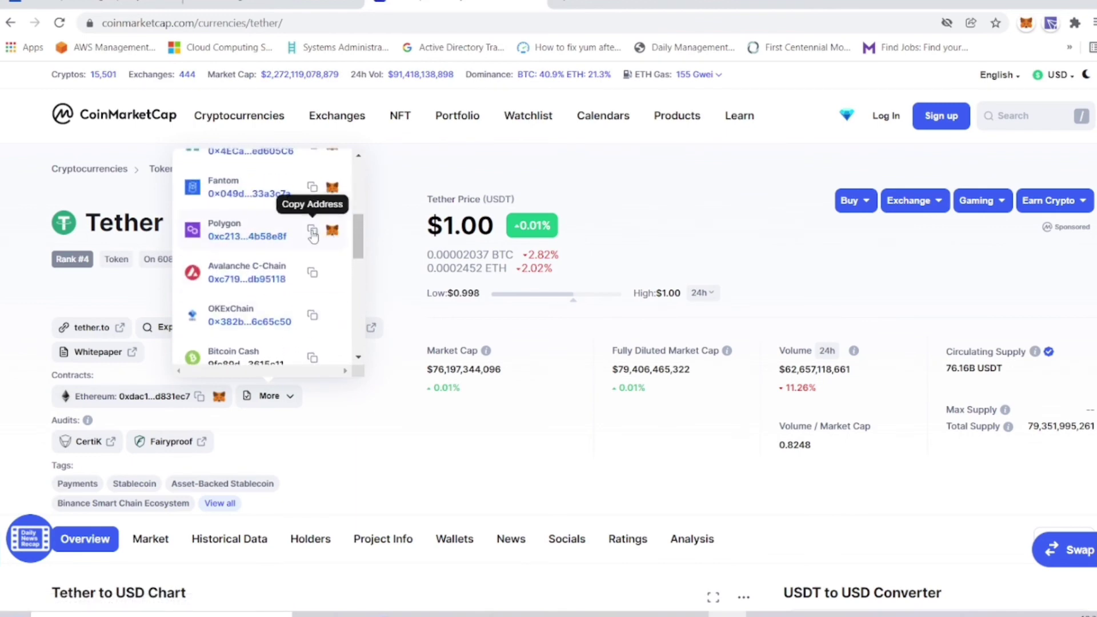
pyautogui.click(312, 231)
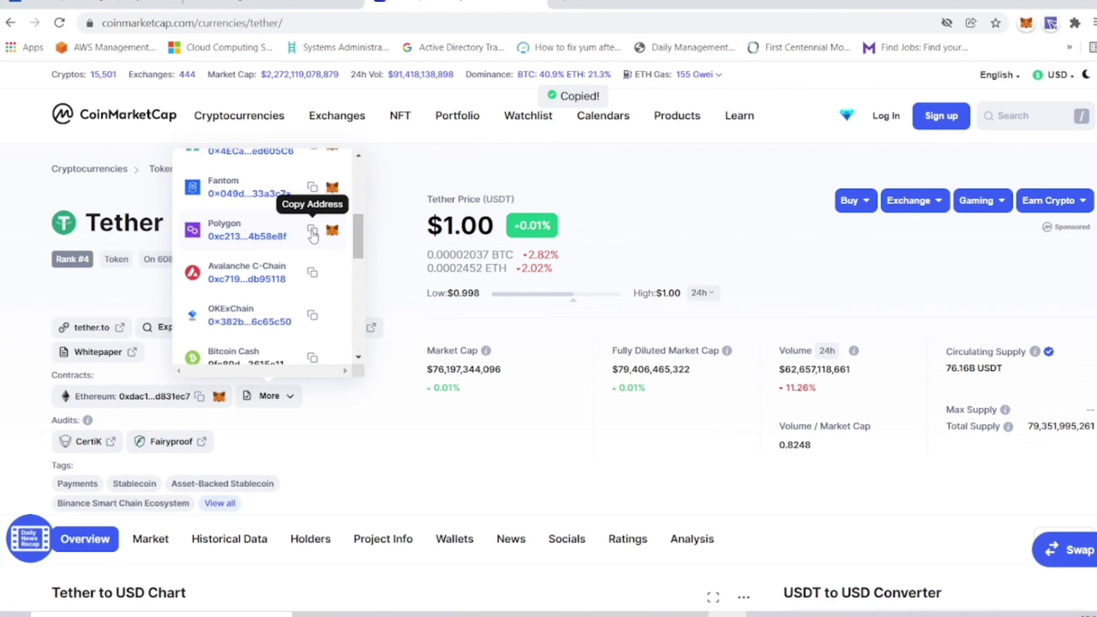
pyautogui.click(563, 454)
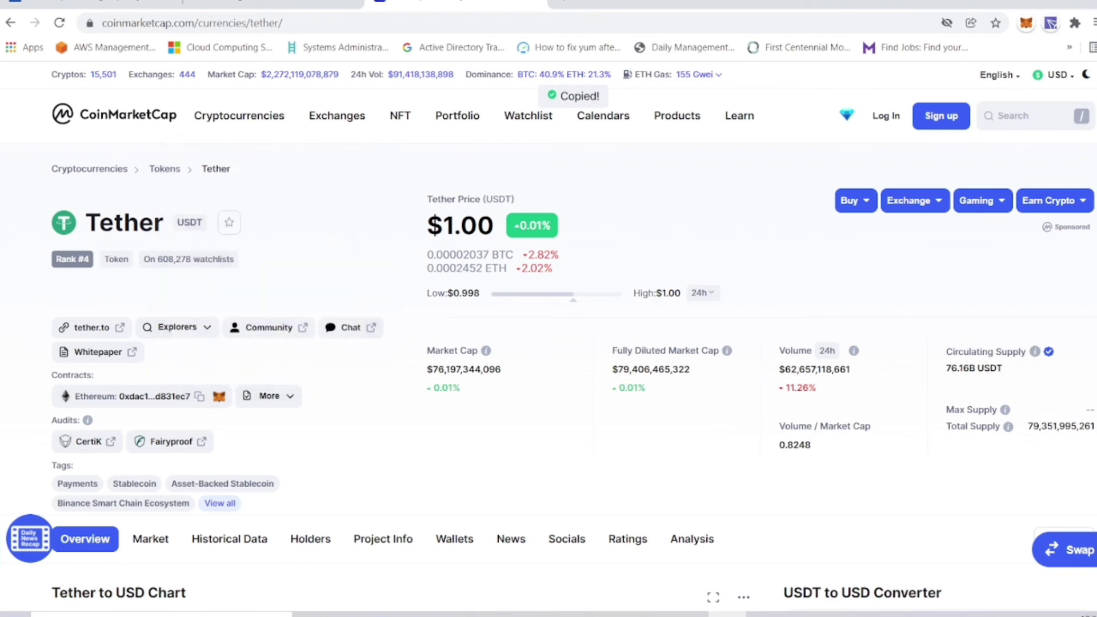
pyautogui.hotkey('ctrl', 'shift', 'Tab')
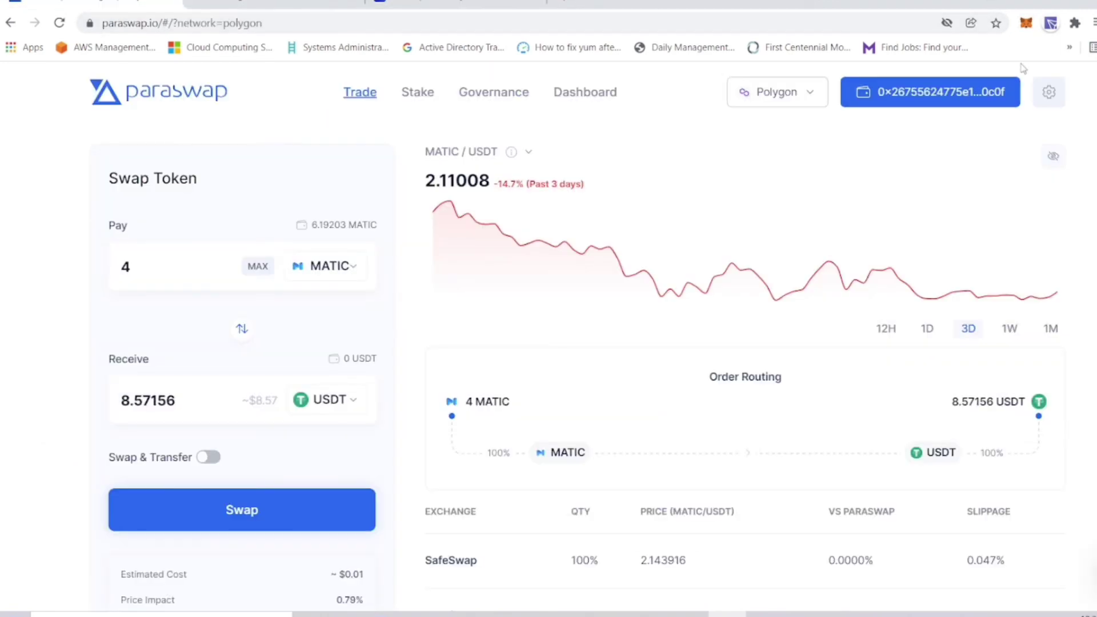
# Import USDT into MetaMask as a custom token by pasting its Polygon contract address, showing 8.582 USDT
pyautogui.click(1026, 26)
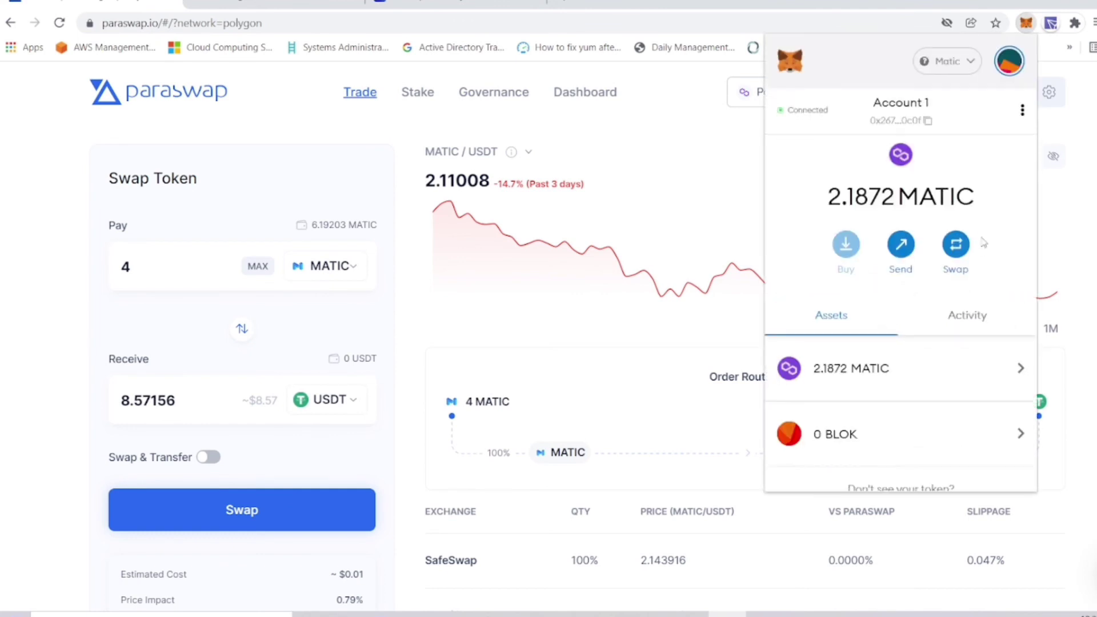
pyautogui.scroll(-1, 925, 445)
pyautogui.click(898, 446)
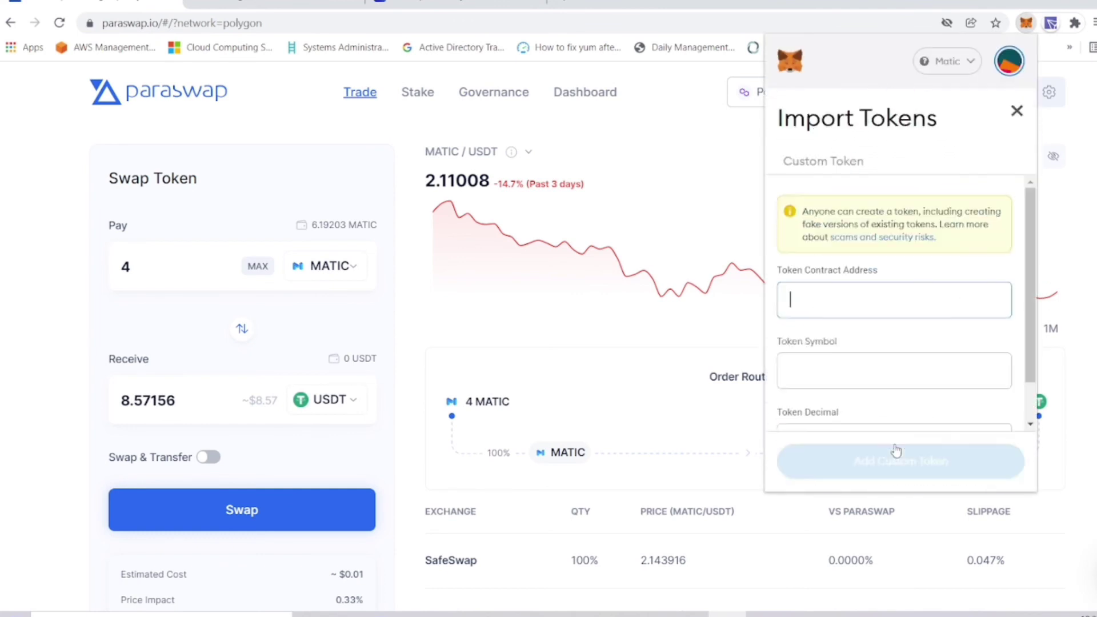
pyautogui.click(833, 307)
pyautogui.hotkey('ctrl', 'v')
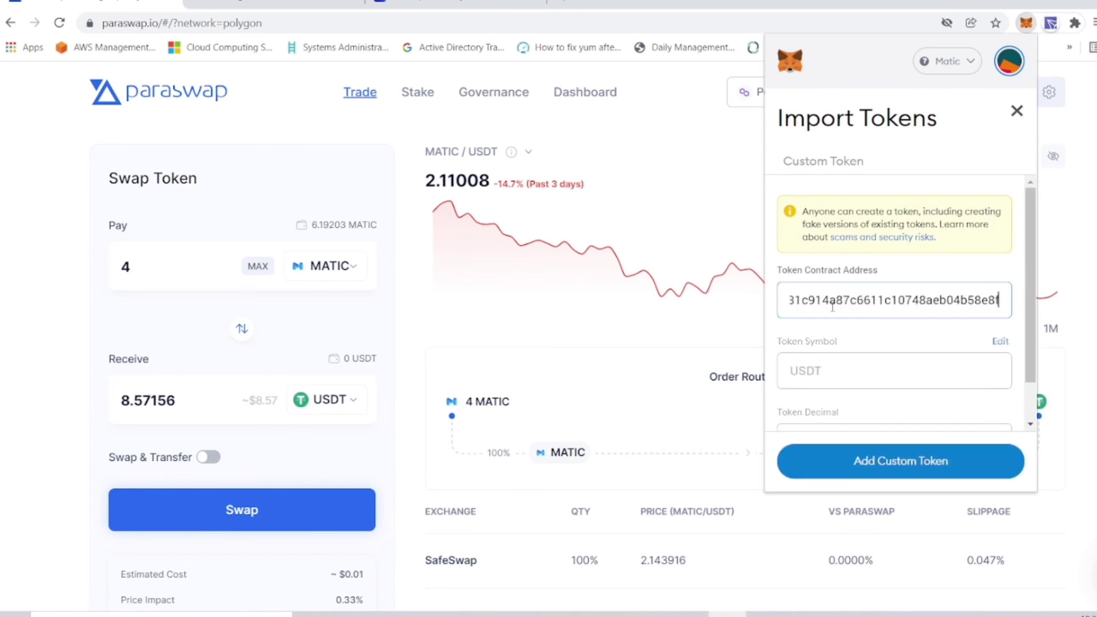
pyautogui.scroll(-1, 911, 398)
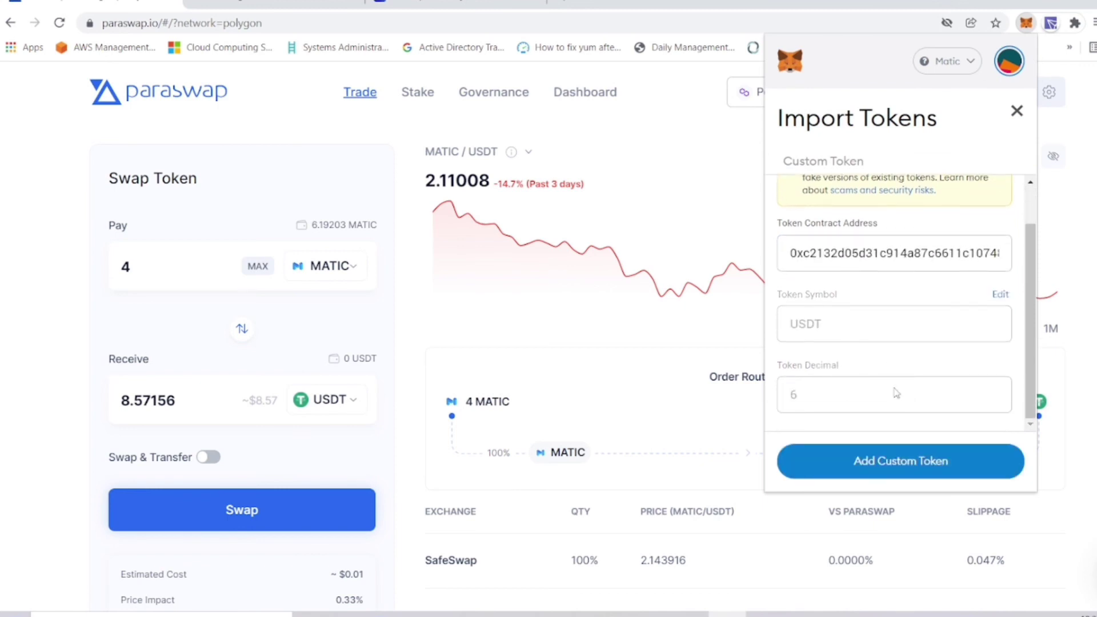
pyautogui.click(918, 460)
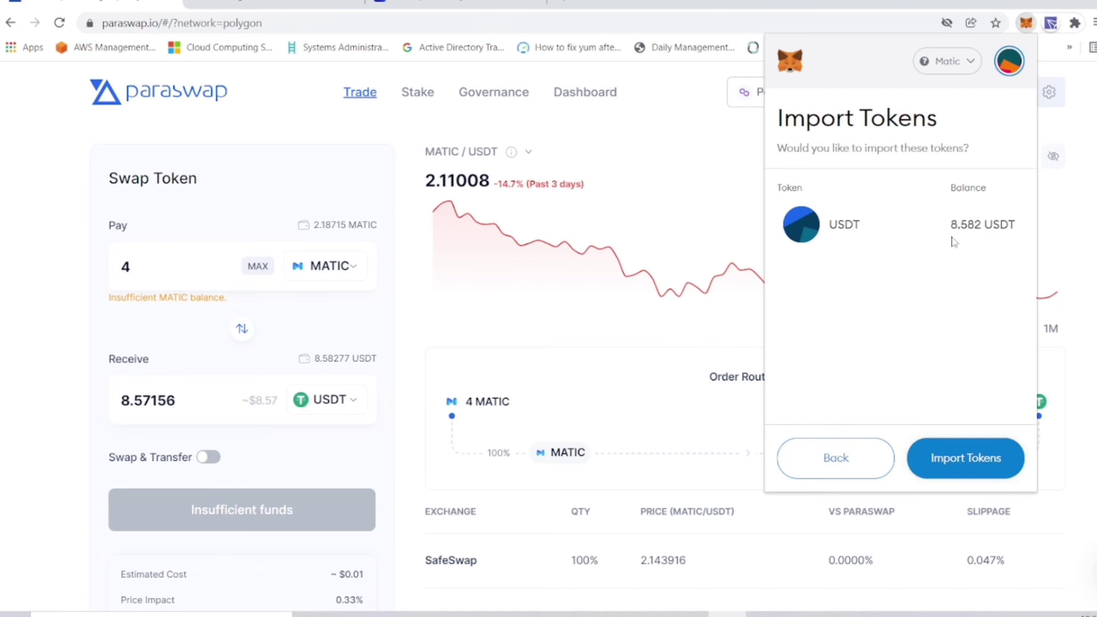
pyautogui.click(967, 466)
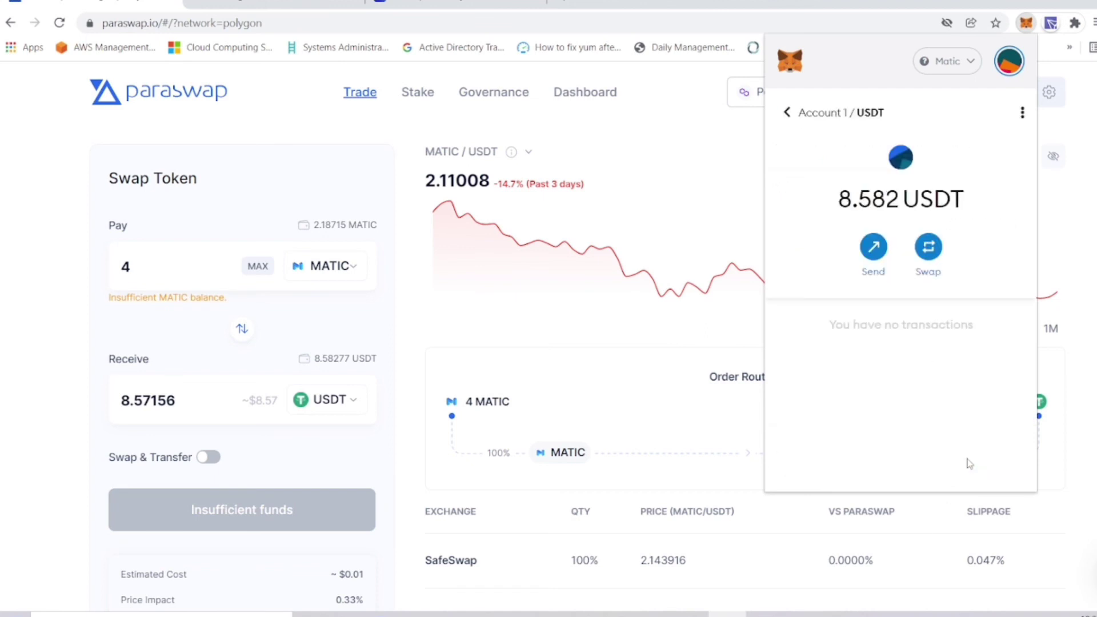
pyautogui.click(787, 113)
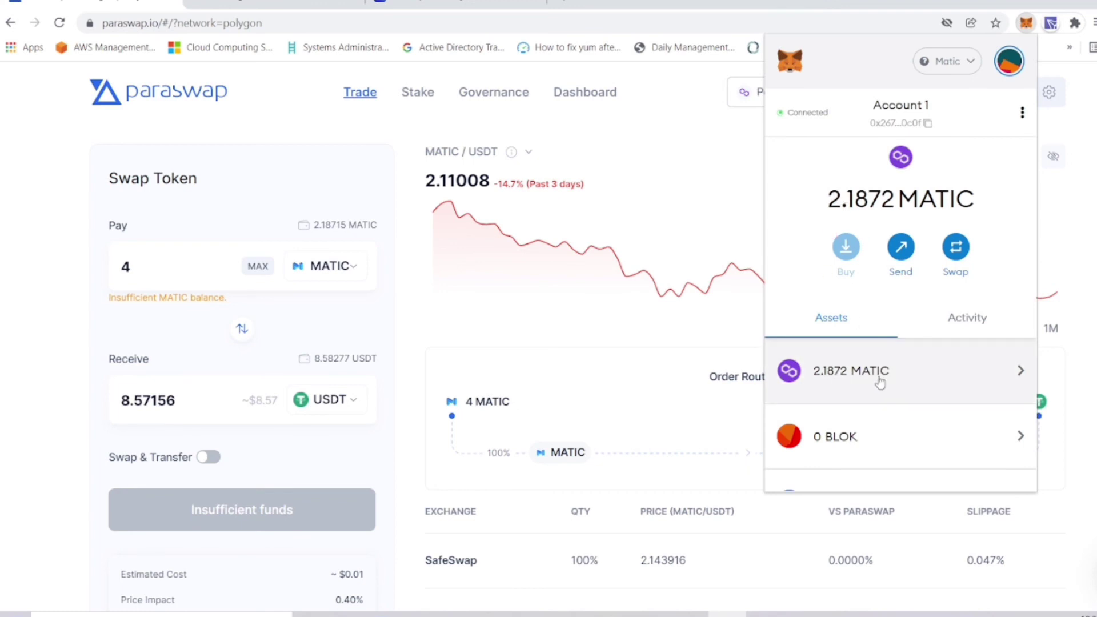
pyautogui.scroll(-2, 877, 377)
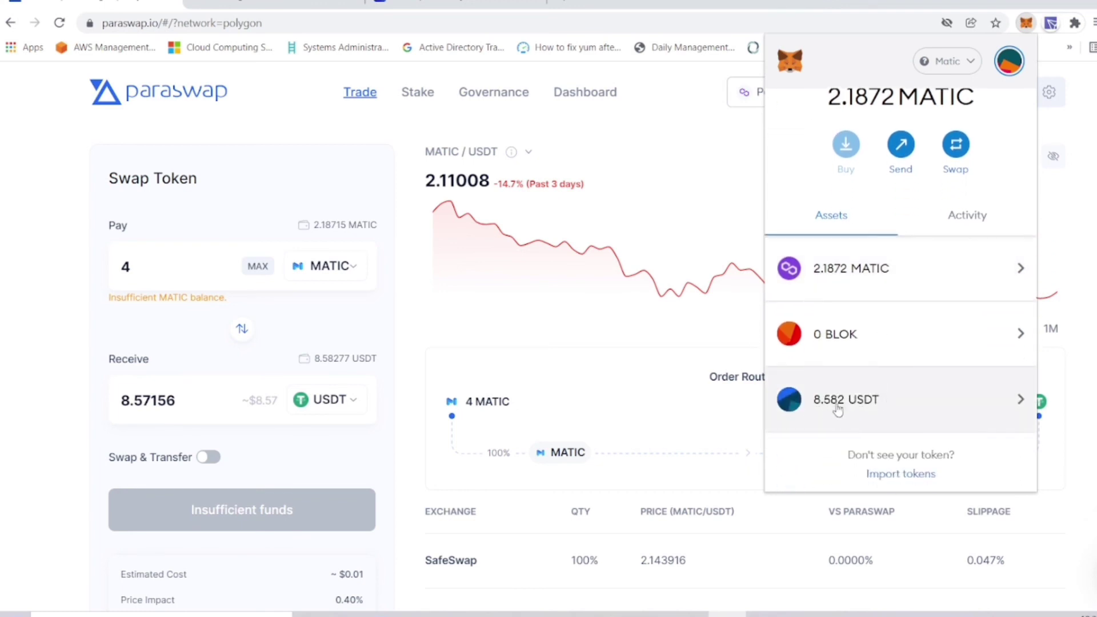